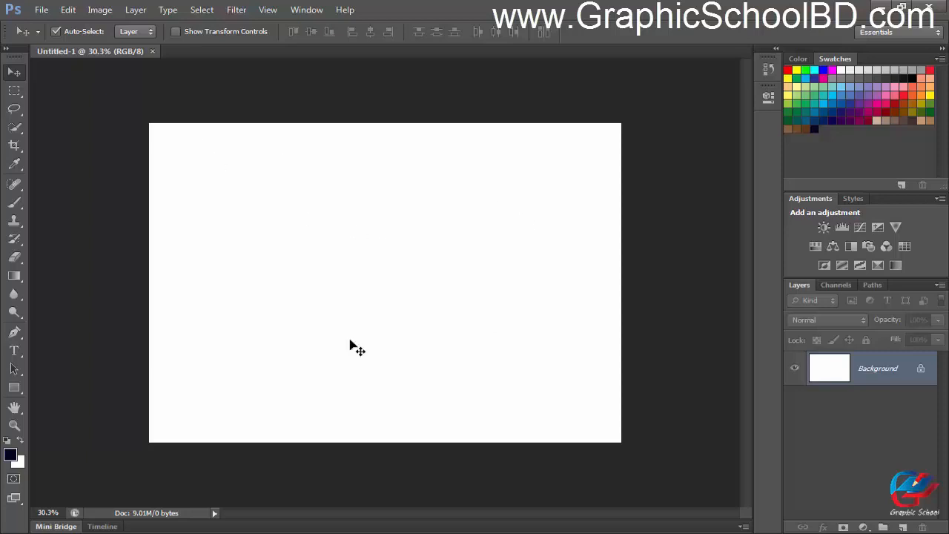
Open the preview image from the Desktop.
{"action": "key", "text": "ctrl+o"}
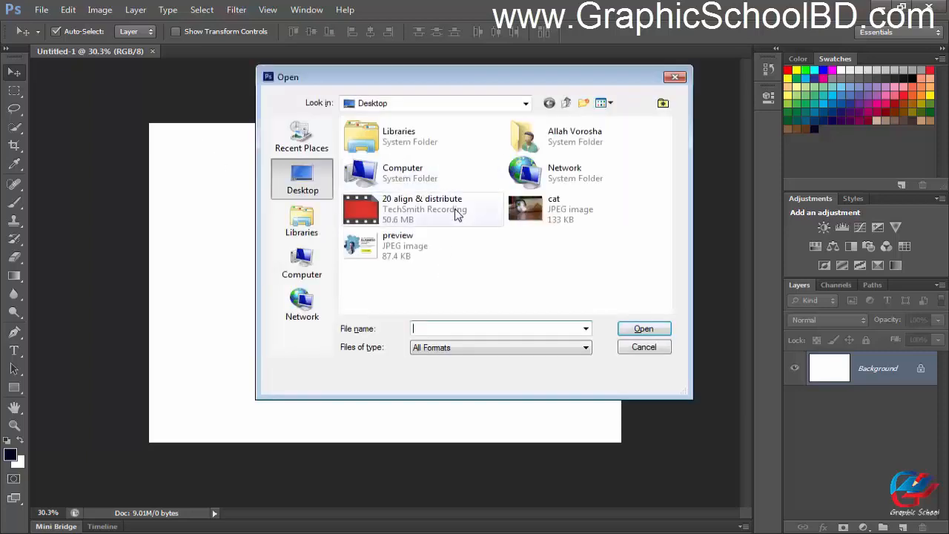
{"action": "left_click", "coordinate": [424, 247]}
{"action": "left_click", "coordinate": [657, 335]}
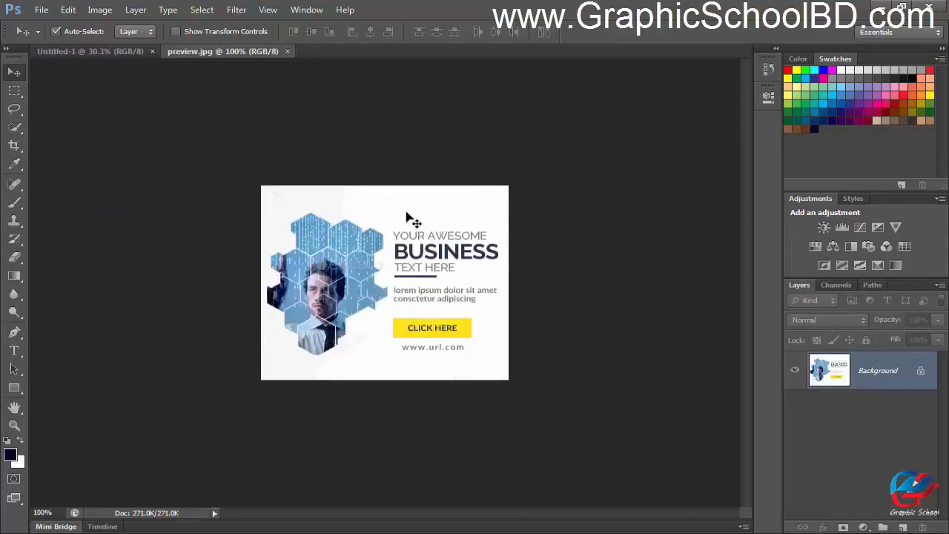
Sample the blue of the hexagon artwork as the foreground color with the Eyedropper Tool, using Point Sample.
{"action": "scroll", "coordinate": [393, 245], "scroll_direction": "up", "scroll_amount": 5}
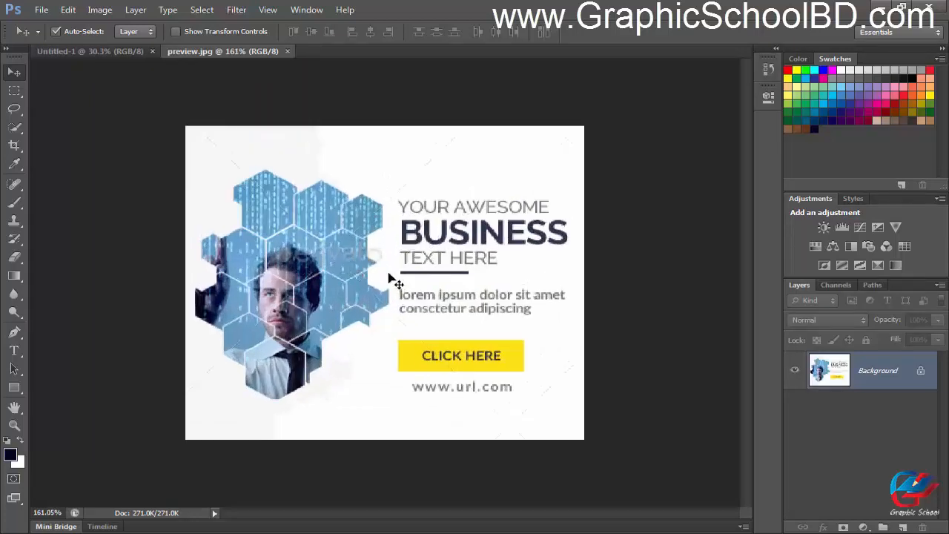
{"action": "scroll", "coordinate": [347, 272], "scroll_direction": "down", "scroll_amount": 2}
{"action": "scroll", "coordinate": [347, 271], "scroll_direction": "up", "scroll_amount": 3}
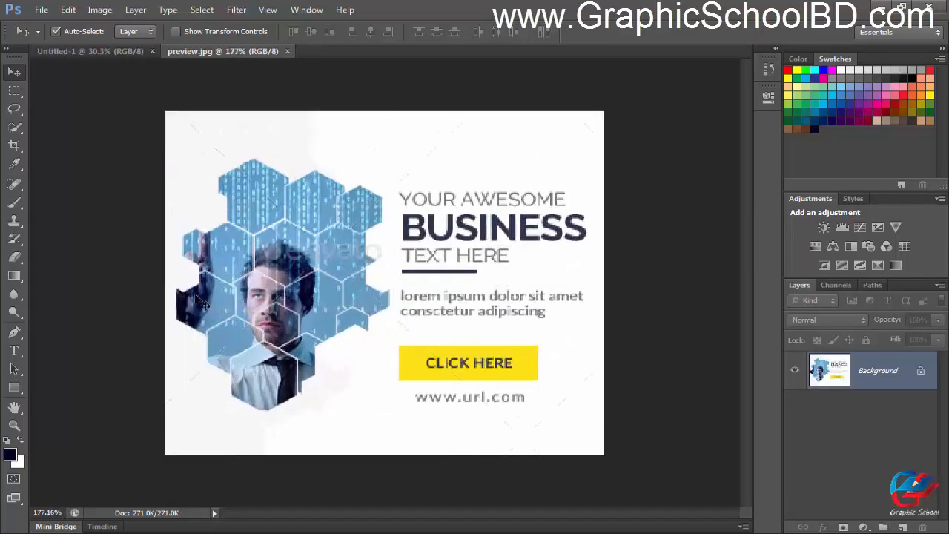
{"action": "scroll", "coordinate": [202, 304], "scroll_direction": "up", "scroll_amount": 1}
{"action": "scroll", "coordinate": [154, 319], "scroll_direction": "up", "scroll_amount": 2}
{"action": "scroll", "coordinate": [158, 310], "scroll_direction": "up", "scroll_amount": 5}
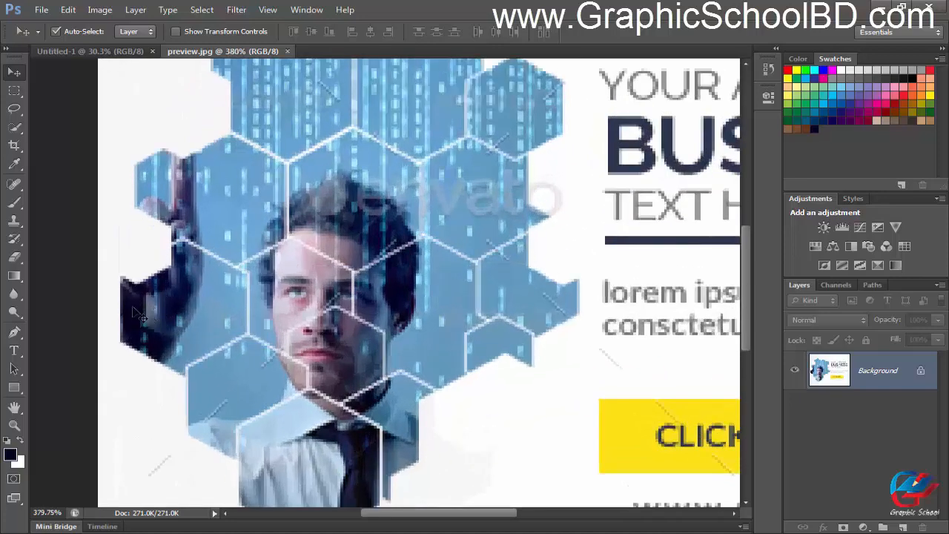
{"action": "scroll", "coordinate": [254, 288], "scroll_direction": "down", "scroll_amount": 2}
{"action": "scroll", "coordinate": [263, 165], "scroll_direction": "up", "scroll_amount": 2}
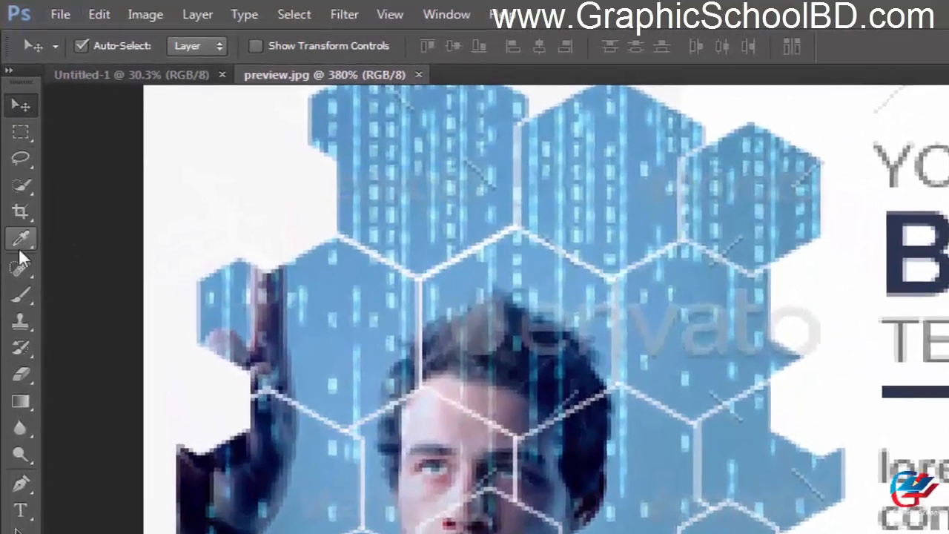
{"action": "left_click", "coordinate": [20, 236]}
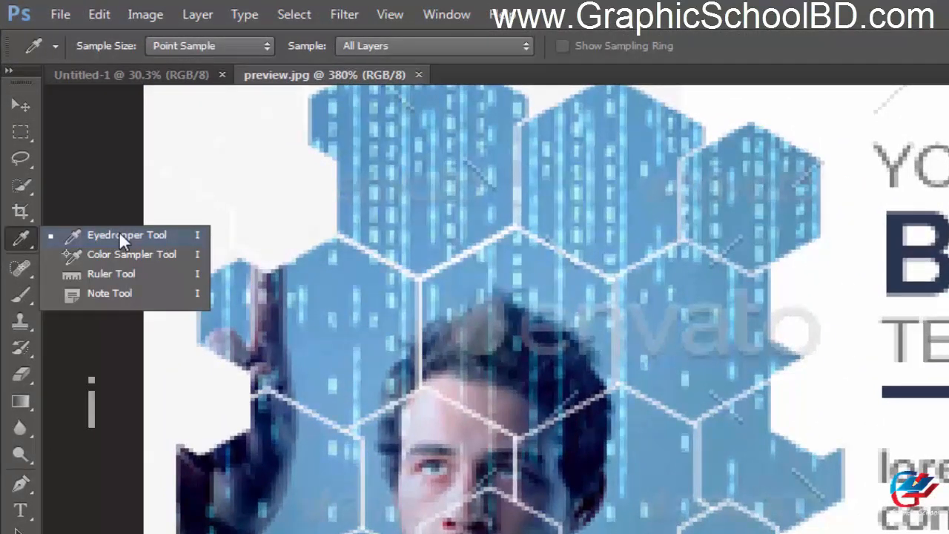
{"action": "left_click", "coordinate": [118, 235]}
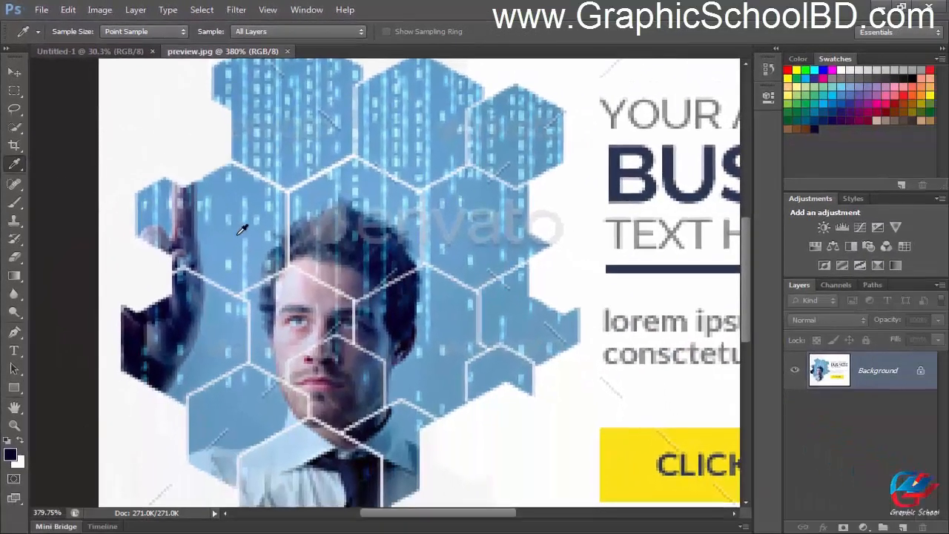
{"action": "scroll", "coordinate": [549, 252], "scroll_direction": "down", "scroll_amount": 2}
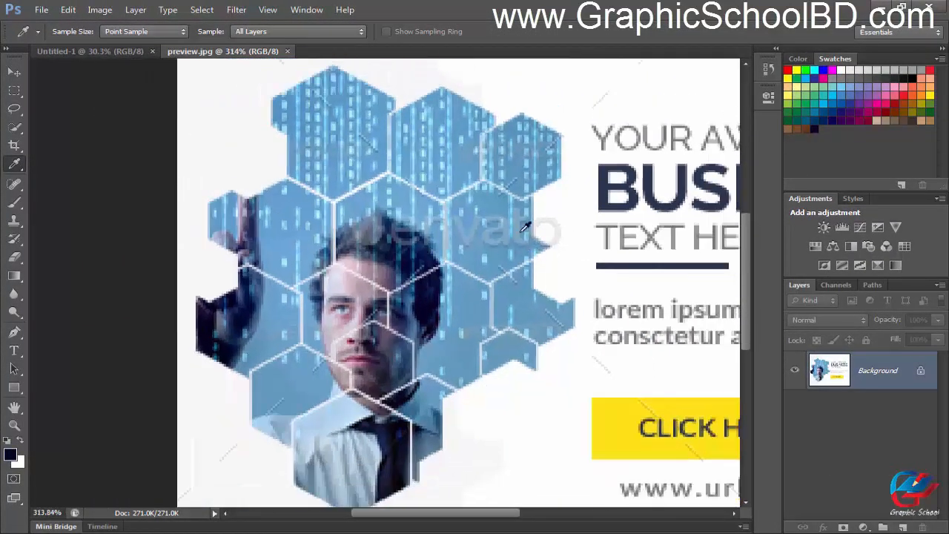
{"action": "scroll", "coordinate": [340, 224], "scroll_direction": "up", "scroll_amount": 1}
{"action": "scroll", "coordinate": [296, 194], "scroll_direction": "up", "scroll_amount": 1}
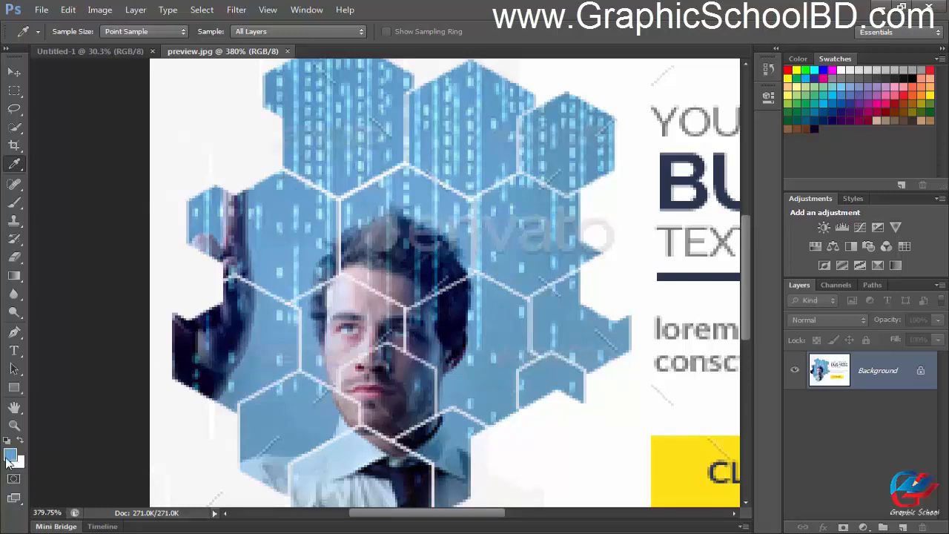
{"action": "left_click", "coordinate": [361, 298]}
{"action": "left_click", "coordinate": [296, 183]}
{"action": "key", "text": "ctrl+0"}
In the Untitled-1 document, draw a wide rectangle in the sampled blue and move it toward the canvas's upper-left corner.
{"action": "left_click", "coordinate": [88, 52]}
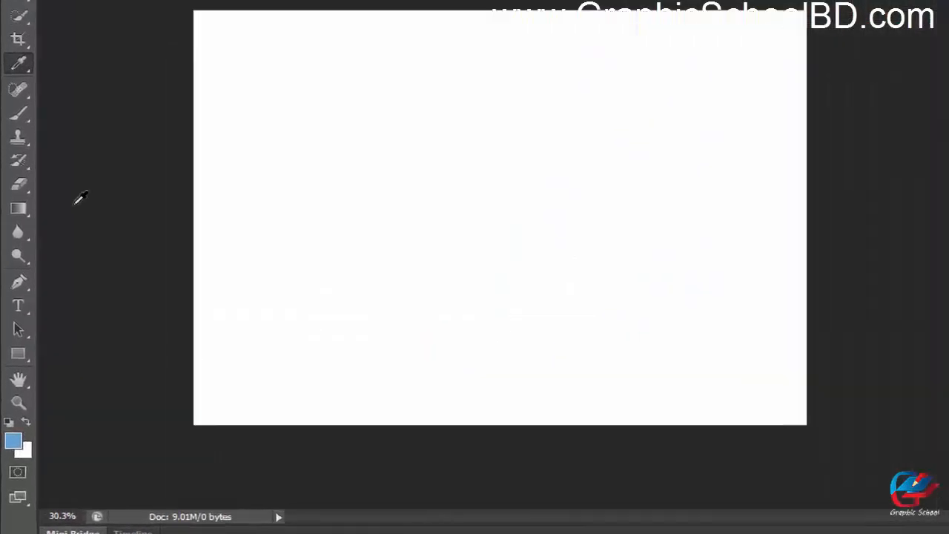
{"action": "left_click", "coordinate": [19, 354]}
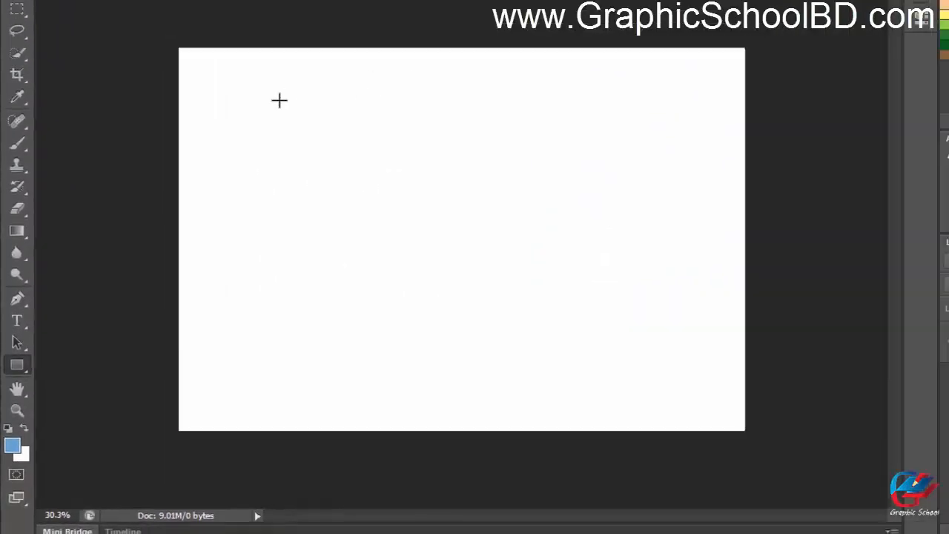
{"action": "left_click_drag", "start_coordinate": [301, 66], "coordinate": [672, 249]}
{"action": "left_click_drag", "start_coordinate": [519, 307], "coordinate": [520, 307]}
{"action": "key", "text": "v"}
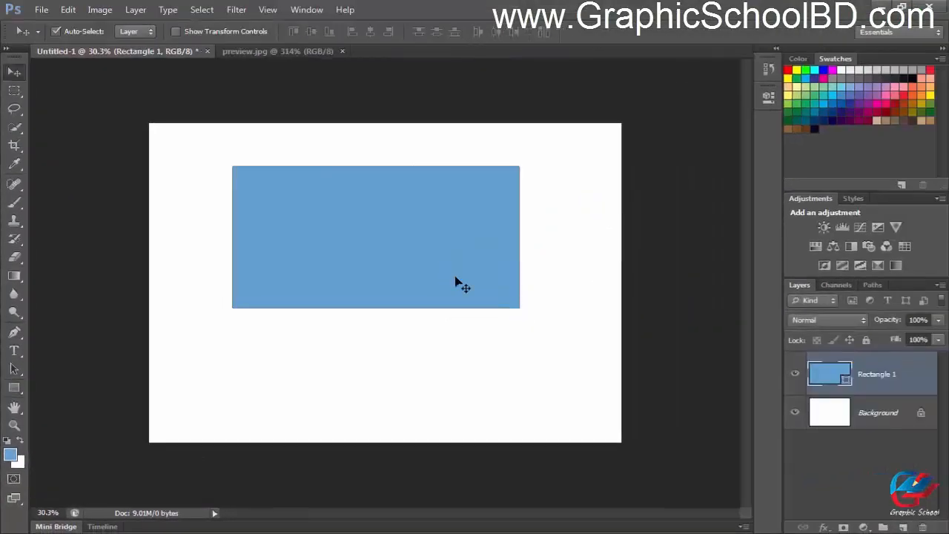
{"action": "left_click_drag", "start_coordinate": [448, 278], "coordinate": [335, 245]}
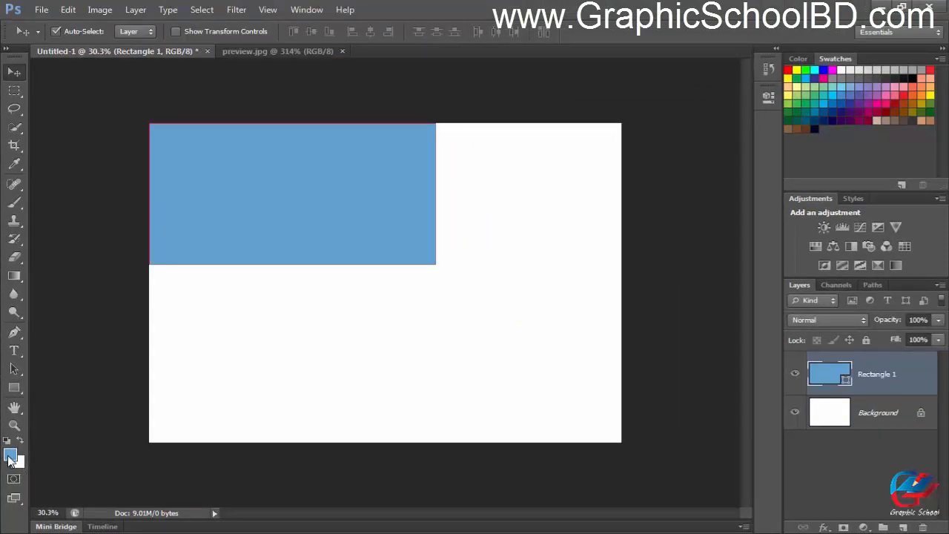
{"action": "left_click_drag", "start_coordinate": [374, 221], "coordinate": [346, 215]}
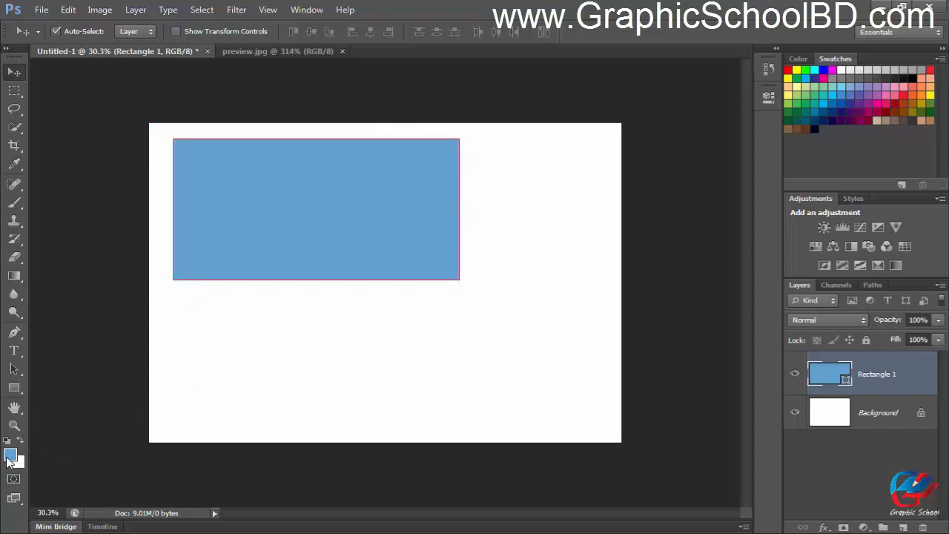
Compare the rectangle's color with preview.jpg, and shift the rectangle to the right in Untitled-1.
{"action": "left_click", "coordinate": [311, 50]}
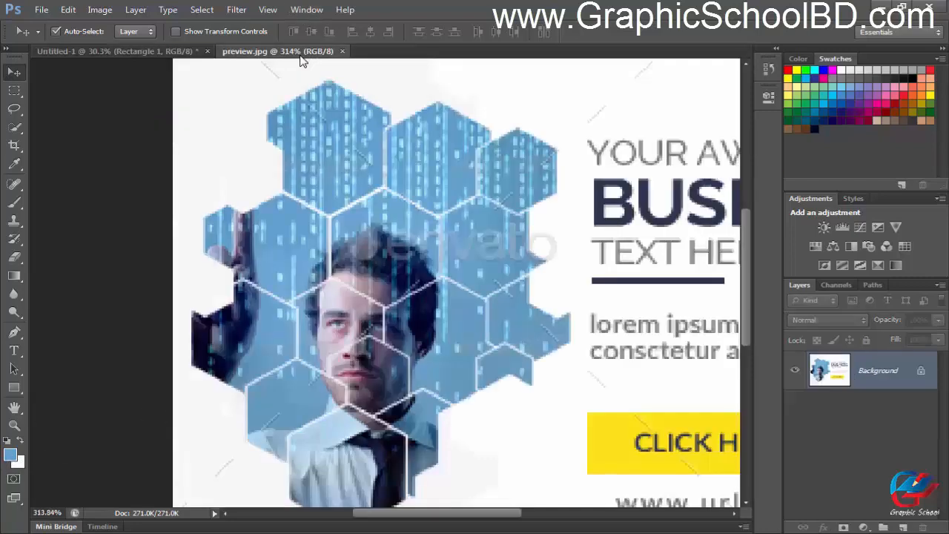
{"action": "scroll", "coordinate": [417, 315], "scroll_direction": "down", "scroll_amount": 1}
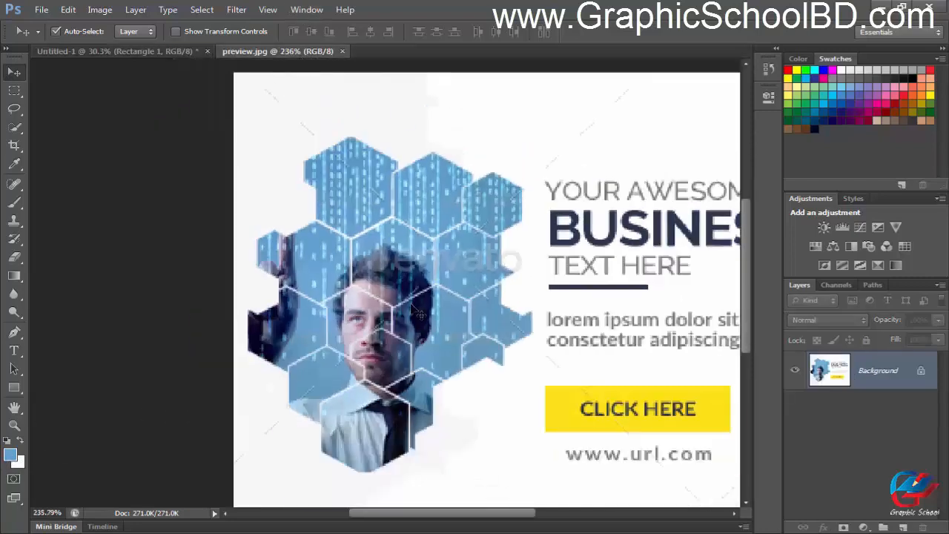
{"action": "left_click", "coordinate": [151, 52]}
{"action": "left_click_drag", "start_coordinate": [377, 225], "coordinate": [428, 227]}
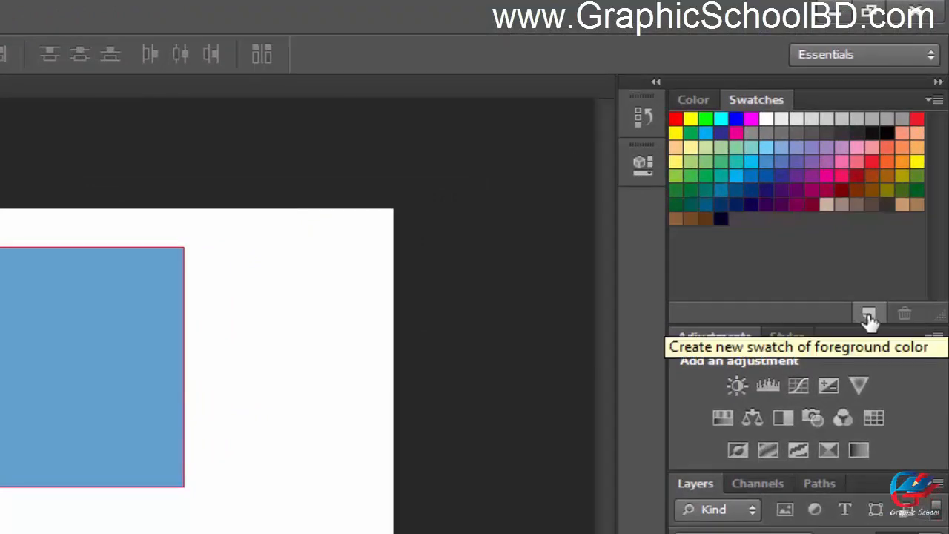
Save the foreground color as a new swatch named Blue.
{"action": "left_click", "coordinate": [869, 317]}
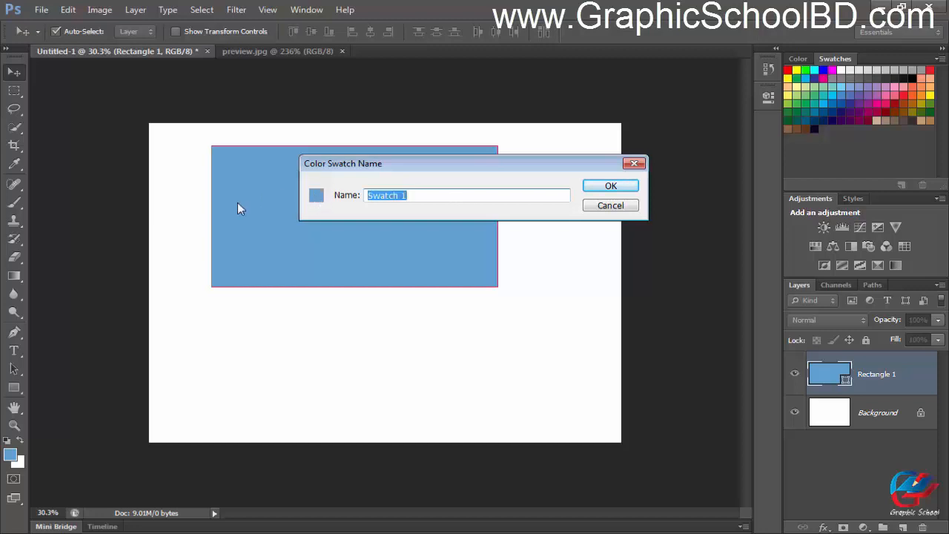
{"action": "key", "text": "BackSpace"}
{"action": "type", "text": "Blue"}
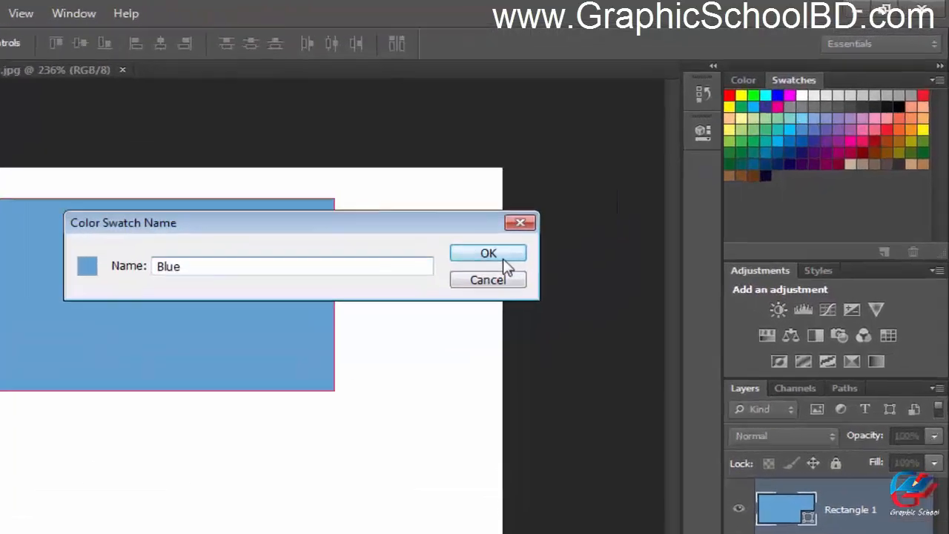
{"action": "left_click", "coordinate": [610, 185]}
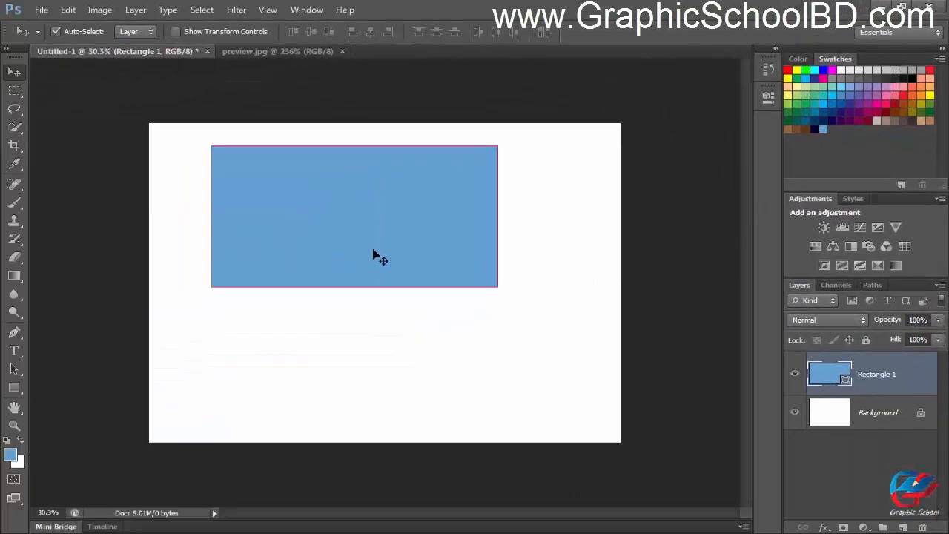
Delete the blue rectangle and make a rectangular marquee selection on the blank canvas.
{"action": "left_click_drag", "start_coordinate": [326, 276], "coordinate": [223, 276]}
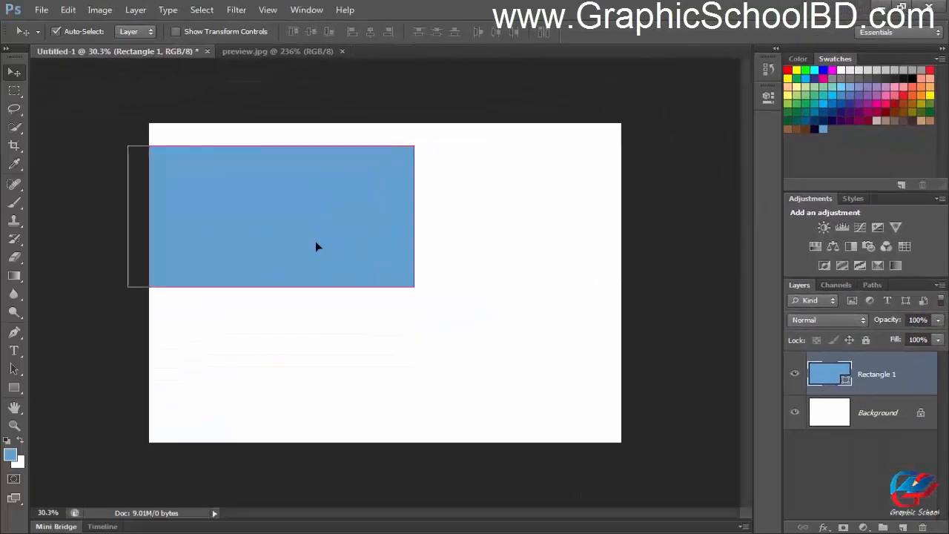
{"action": "key", "text": "Delete"}
{"action": "left_click", "coordinate": [14, 90]}
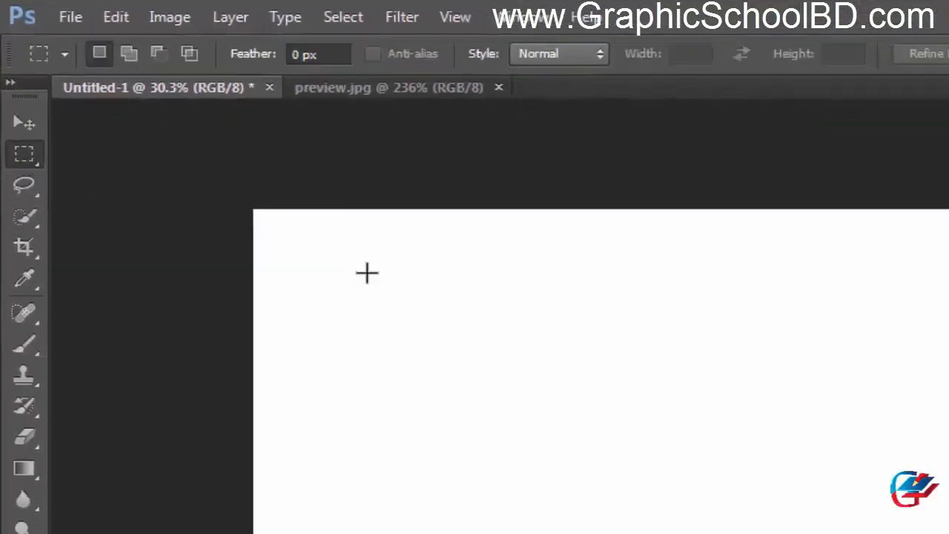
{"action": "left_click_drag", "start_coordinate": [227, 181], "coordinate": [379, 268]}
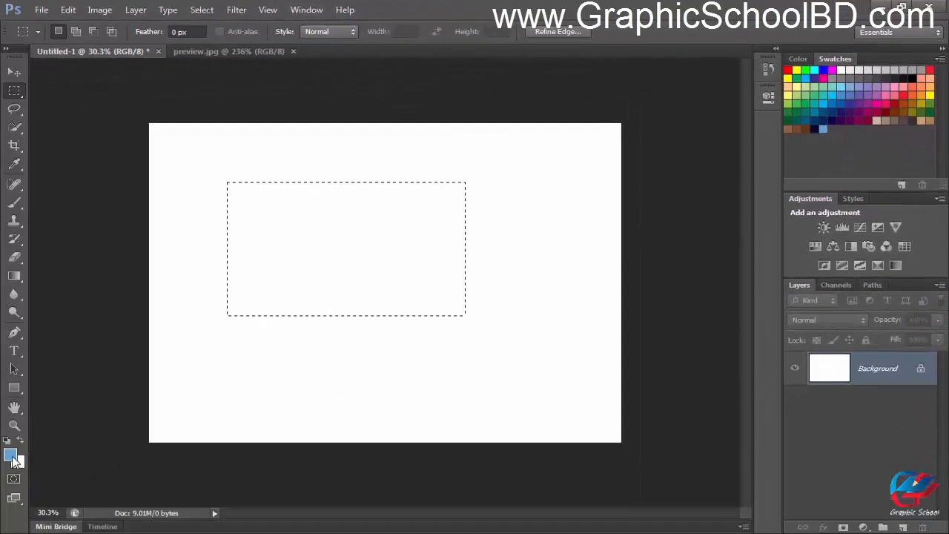
Pick the saved Blue swatch as the foreground color and fill the marquee selection with it.
{"action": "key", "text": "x"}
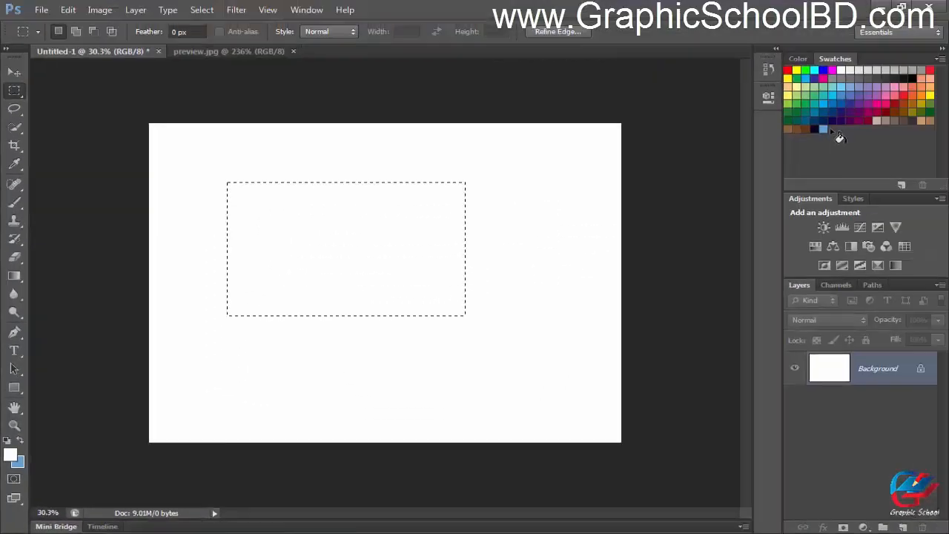
{"action": "left_click", "coordinate": [823, 129]}
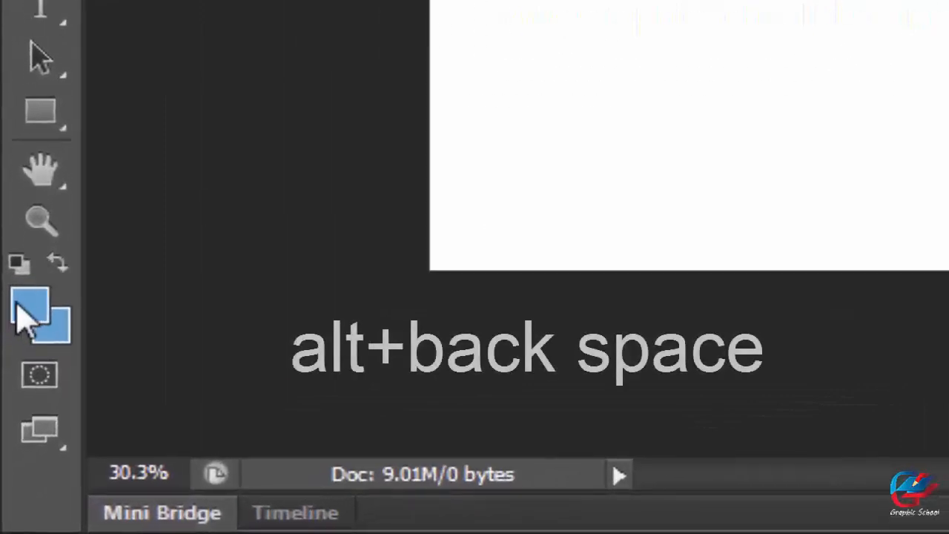
{"action": "key", "text": "alt+BackSpace"}
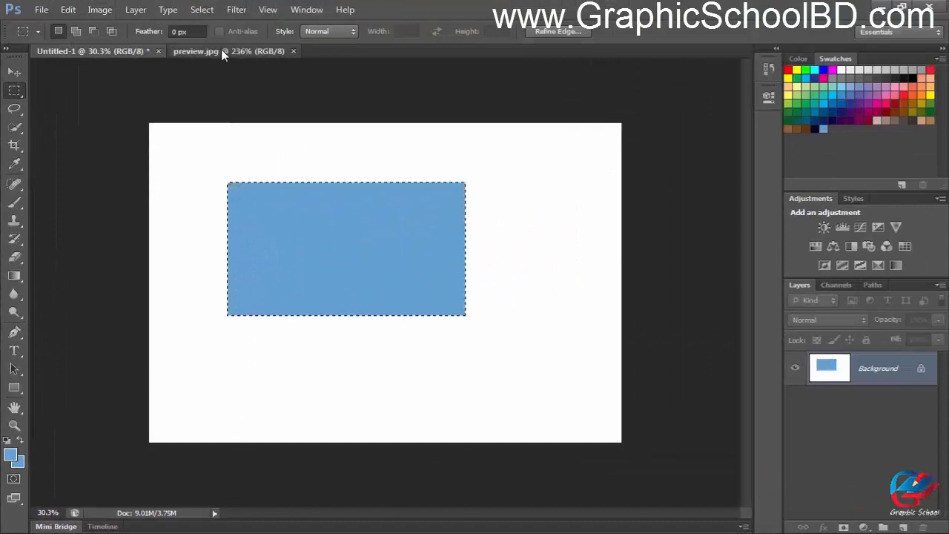
In preview.jpg, set the Eyedropper Tool's sample size to 3 by 3 Average and sample the blue of the upper middle hexagon.
{"action": "left_click", "coordinate": [221, 50]}
{"action": "scroll", "coordinate": [525, 281], "scroll_direction": "down", "scroll_amount": 2}
{"action": "scroll", "coordinate": [327, 260], "scroll_direction": "up", "scroll_amount": 2}
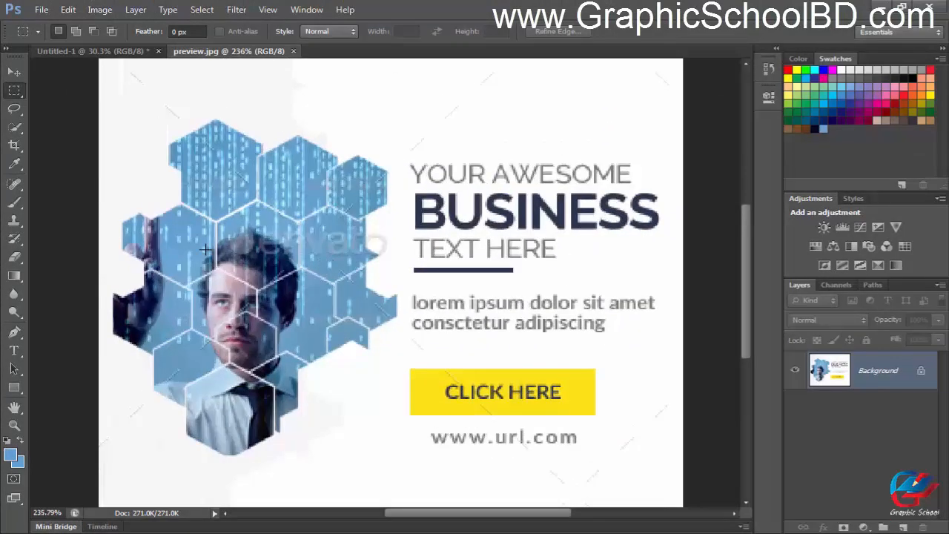
{"action": "scroll", "coordinate": [401, 278], "scroll_direction": "up", "scroll_amount": 1}
{"action": "scroll", "coordinate": [252, 264], "scroll_direction": "up", "scroll_amount": 2}
{"action": "scroll", "coordinate": [148, 277], "scroll_direction": "down", "scroll_amount": 2}
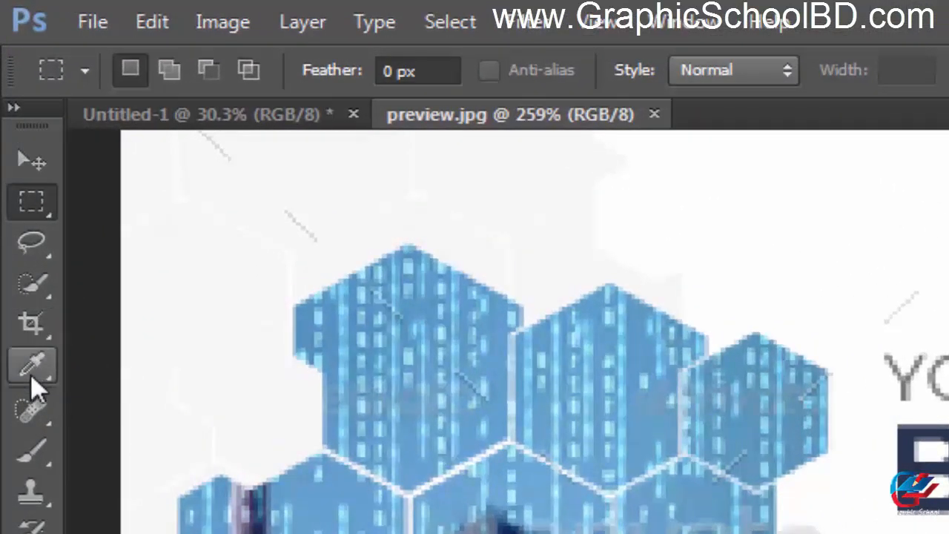
{"action": "left_click", "coordinate": [32, 370]}
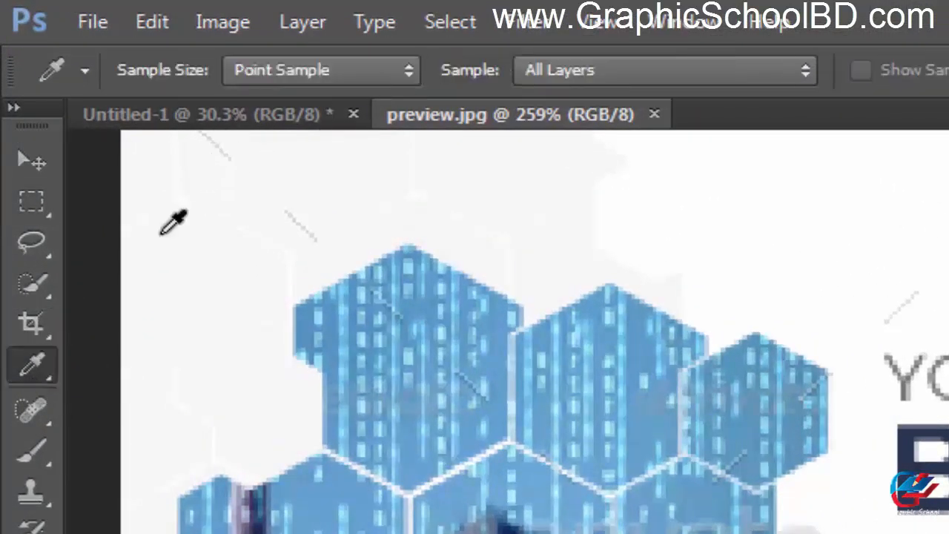
{"action": "scroll", "coordinate": [744, 468], "scroll_direction": "down", "scroll_amount": 1}
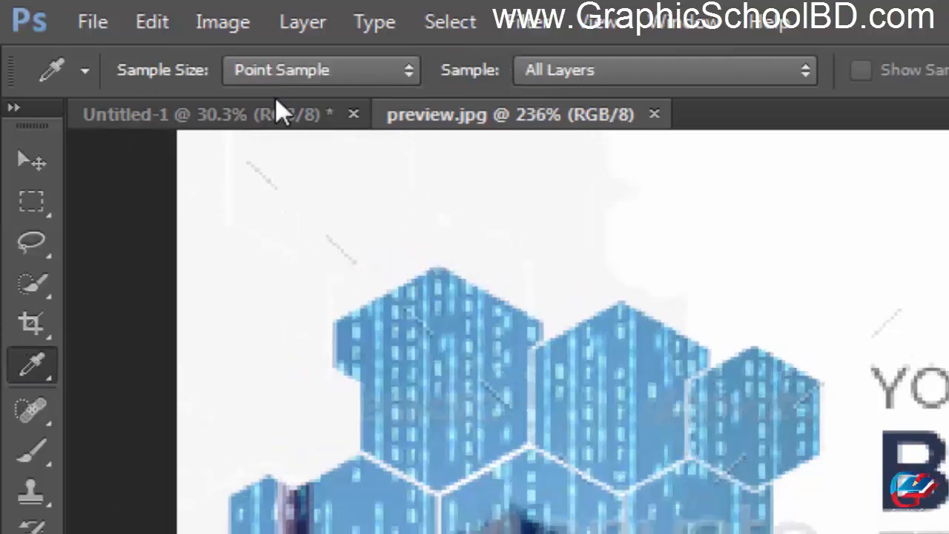
{"action": "left_click", "coordinate": [318, 71]}
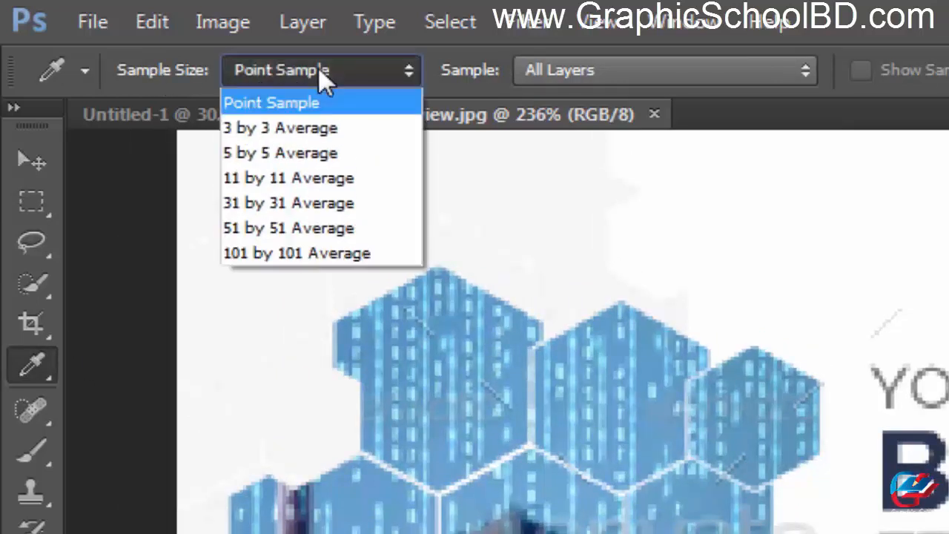
{"action": "left_click", "coordinate": [299, 131]}
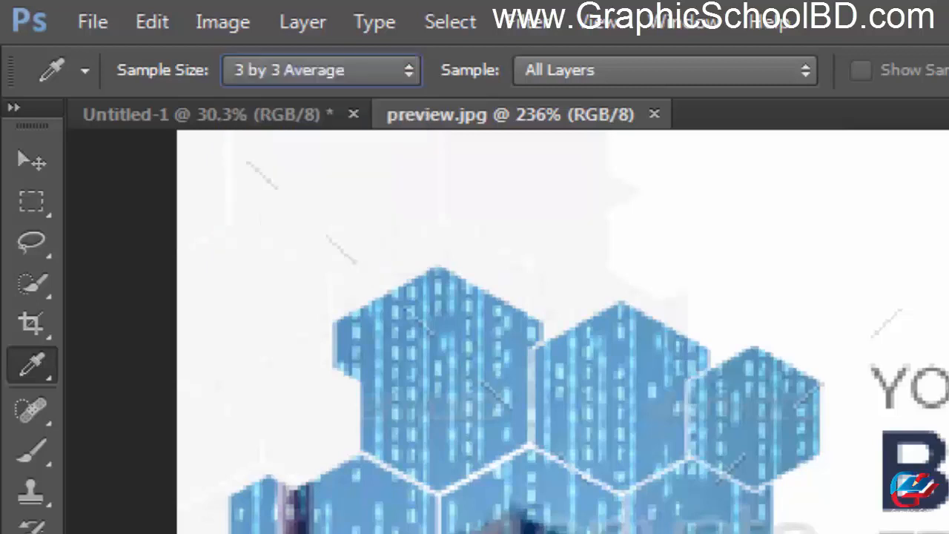
{"action": "left_click", "coordinate": [643, 325]}
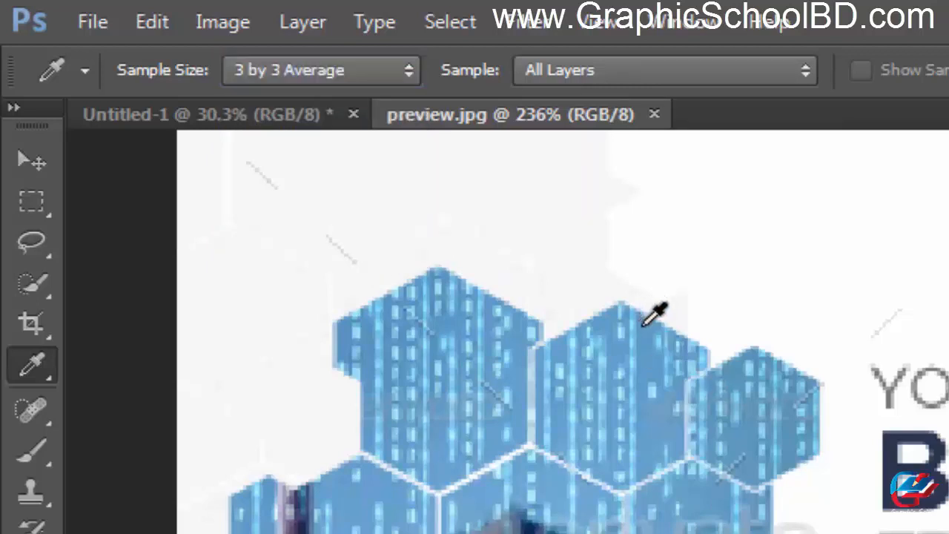
Set the Eyedropper Tool's sample size to 51 by 51 Average and sample the blue near the top of the upper middle hexagon.
{"action": "left_click", "coordinate": [325, 76]}
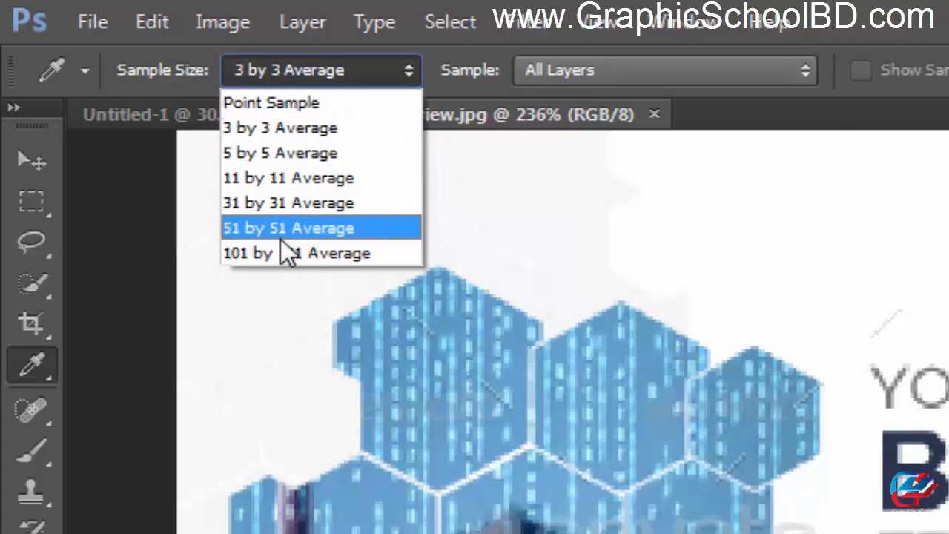
{"action": "left_click", "coordinate": [281, 236]}
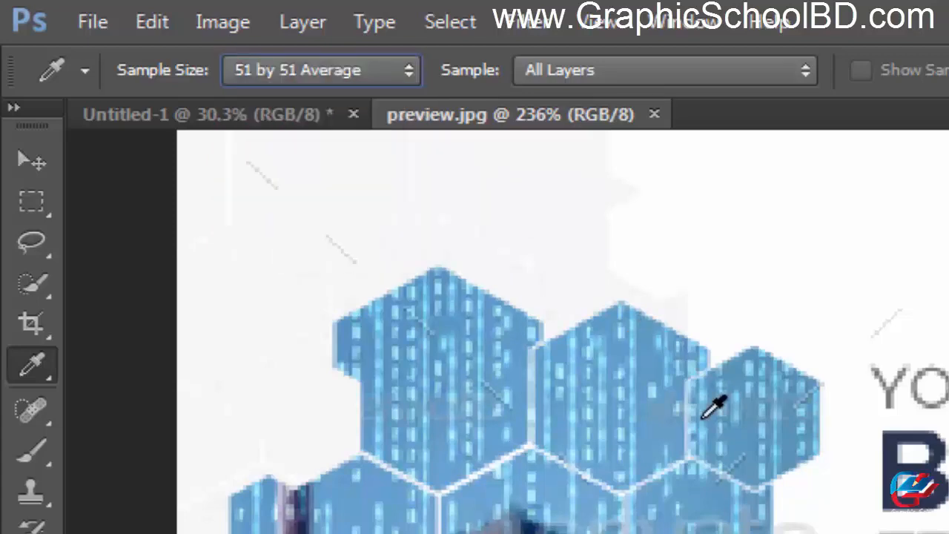
{"action": "left_click", "coordinate": [644, 315]}
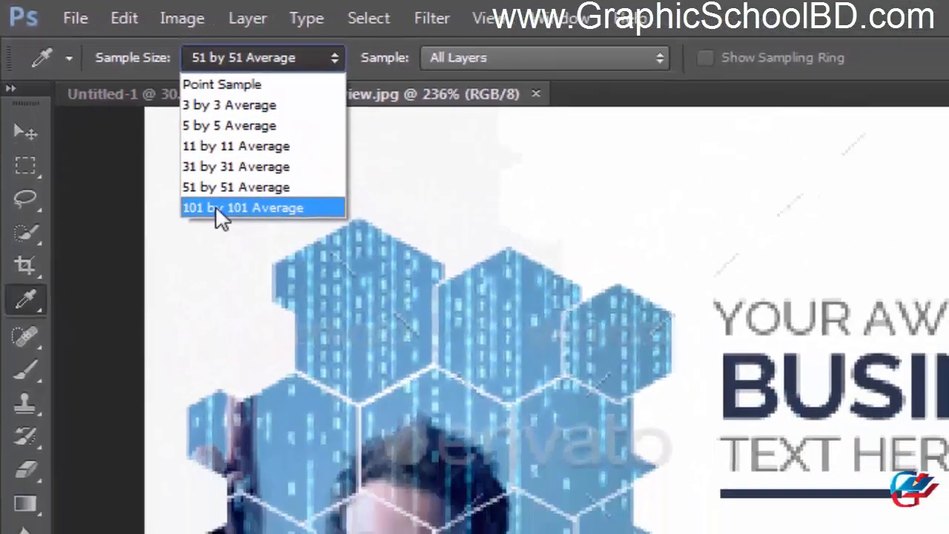
Try the 101 by 101 Average sample size, and set the Eyedropper Tool to Point Sample with sampling from All Layers.
{"action": "left_click", "coordinate": [266, 175]}
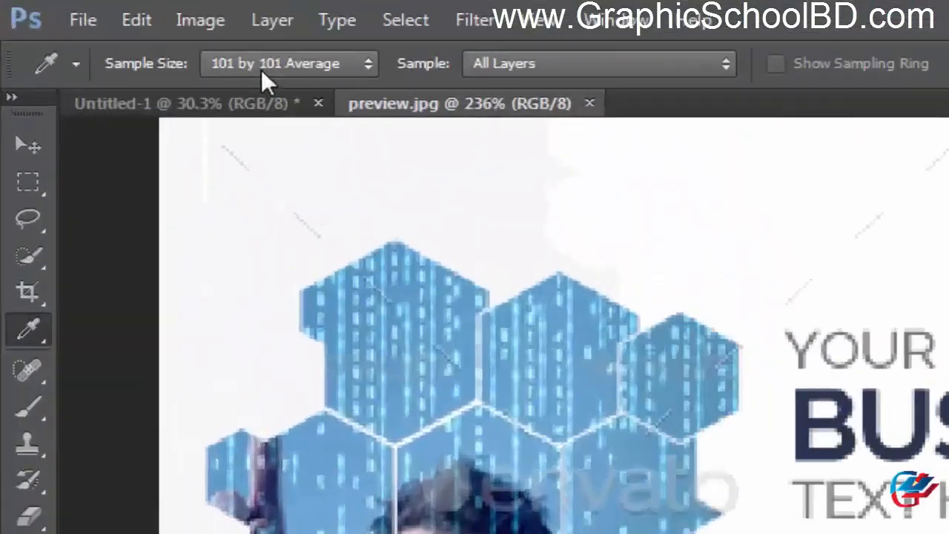
{"action": "left_click", "coordinate": [264, 67]}
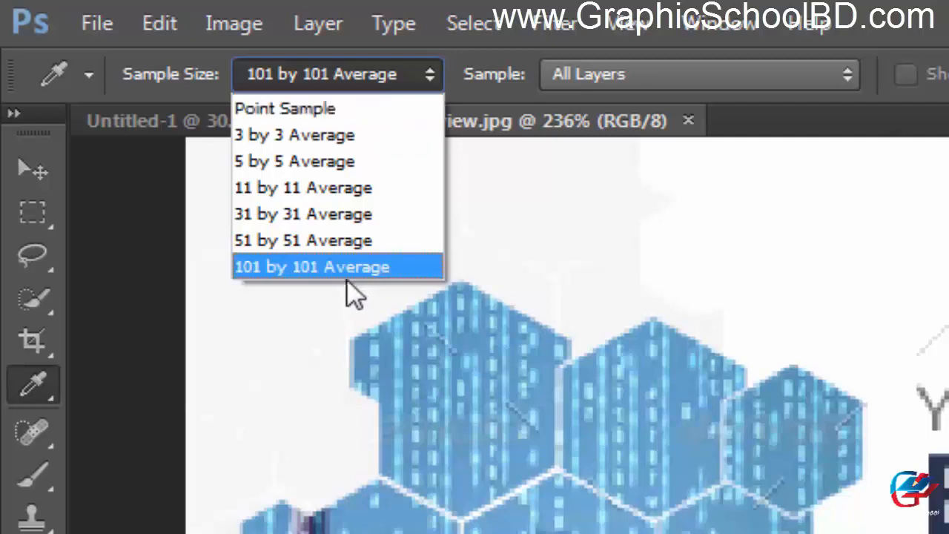
{"action": "left_click", "coordinate": [345, 109]}
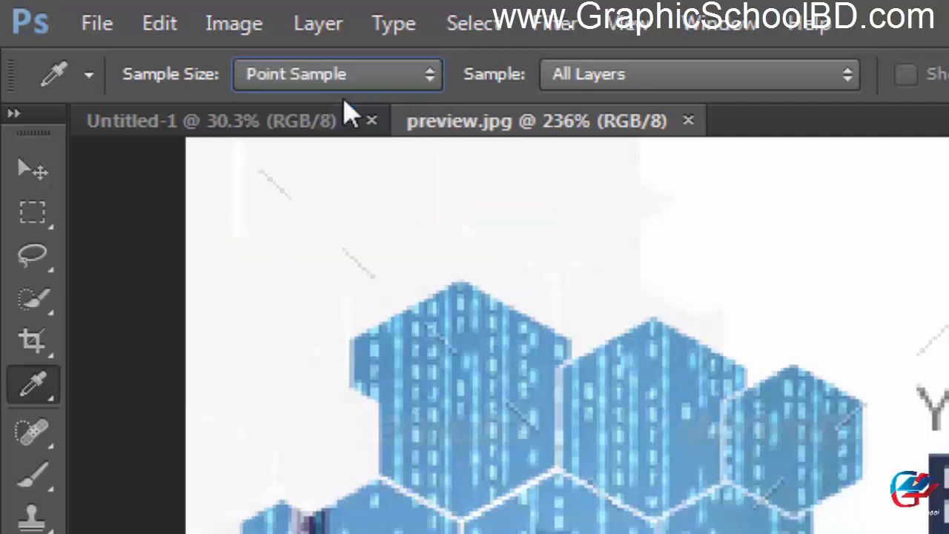
{"action": "left_click", "coordinate": [680, 76]}
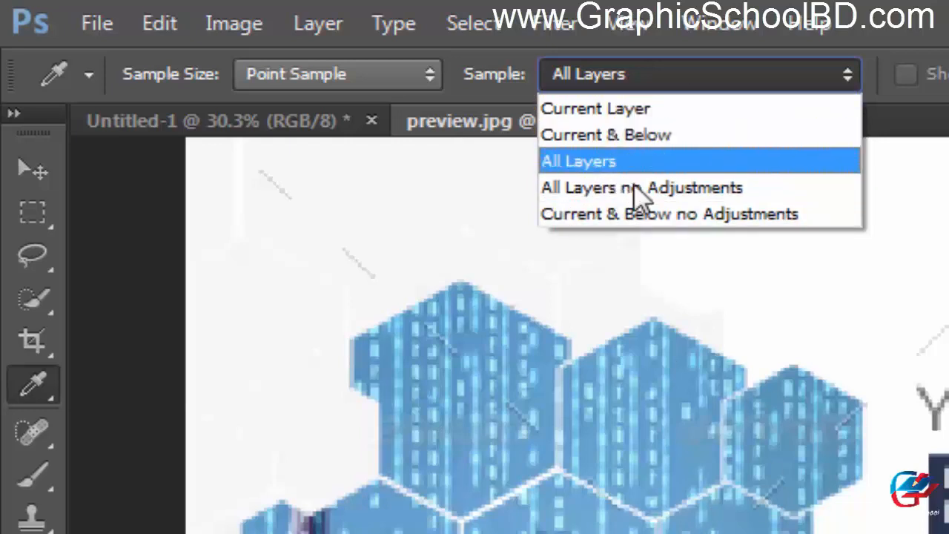
{"action": "left_click", "coordinate": [629, 160]}
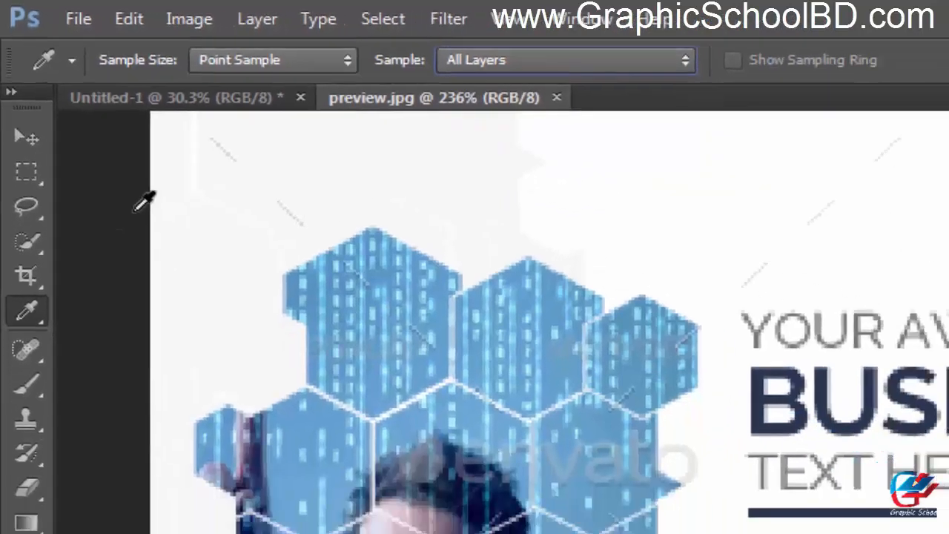